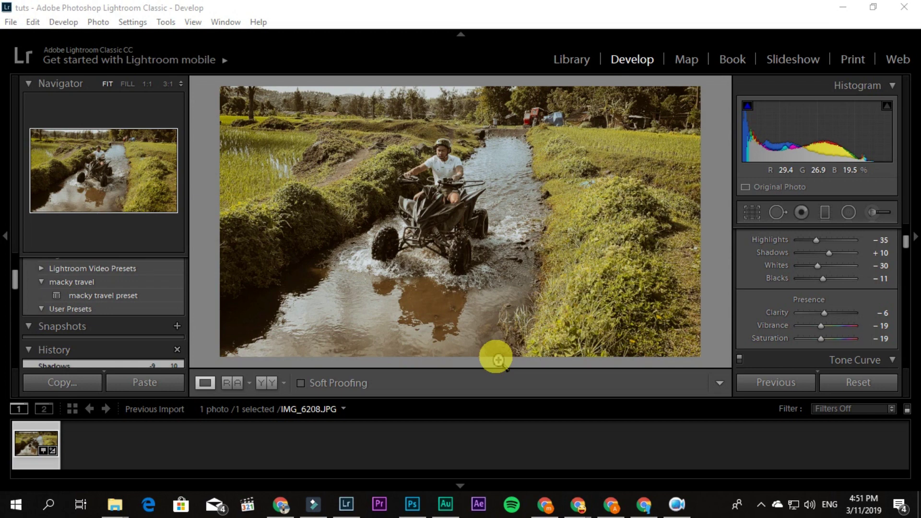
left_click(412, 503)
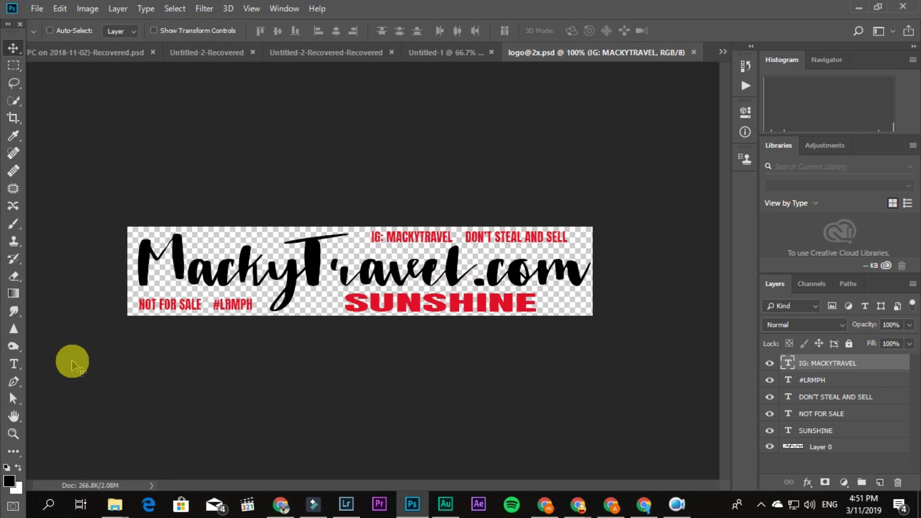
Replace the red SUNSHINE text with MACKYTRAVEL using the Type tool
left_click(13, 364)
left_click(404, 306)
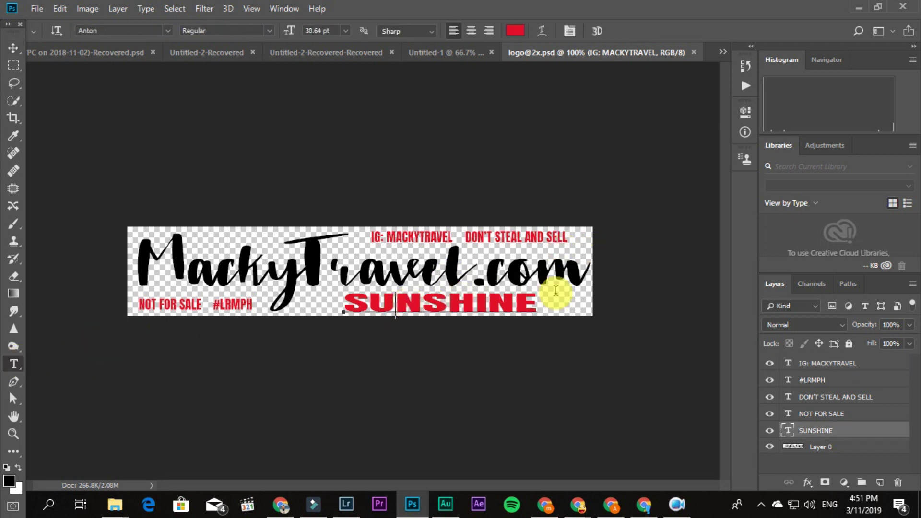
key("ctrl+a")
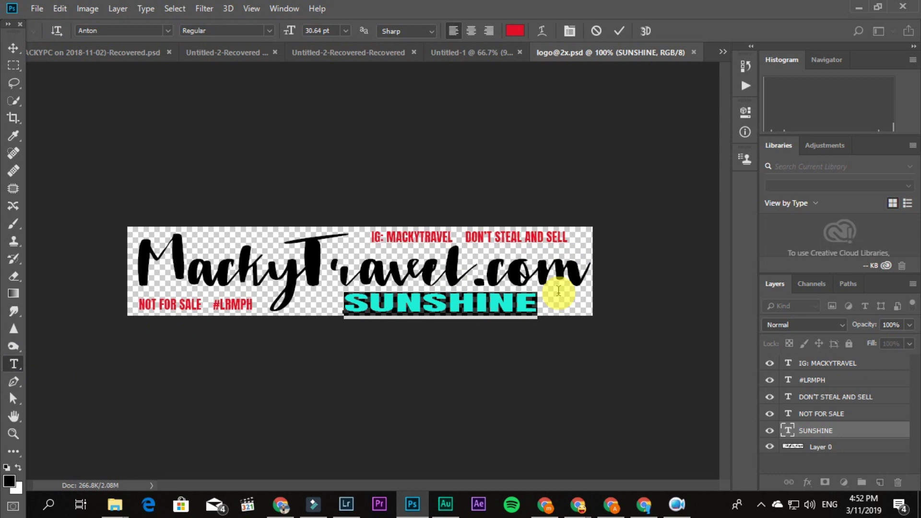
type("mackt")
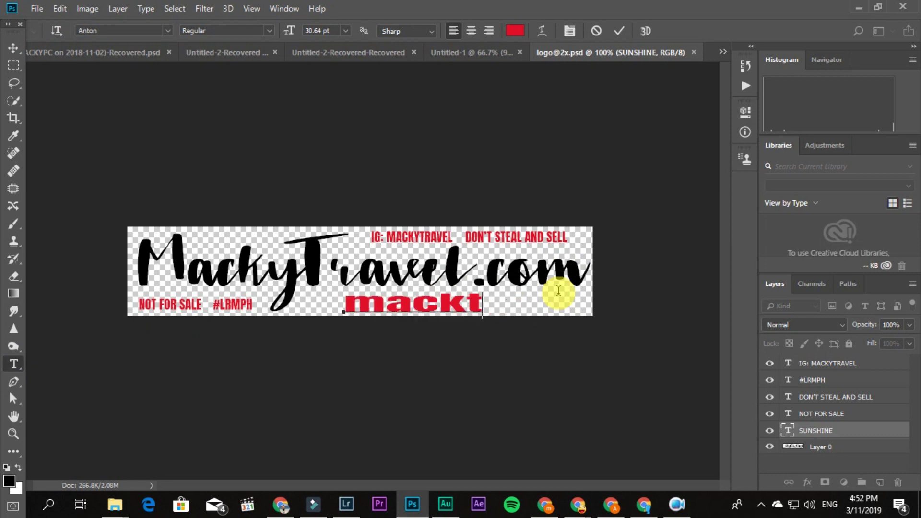
key("BackSpace")
key("BackSpace")
key("BackSpace")
key("BackSpace")
key("BackSpace")
type("MACK")
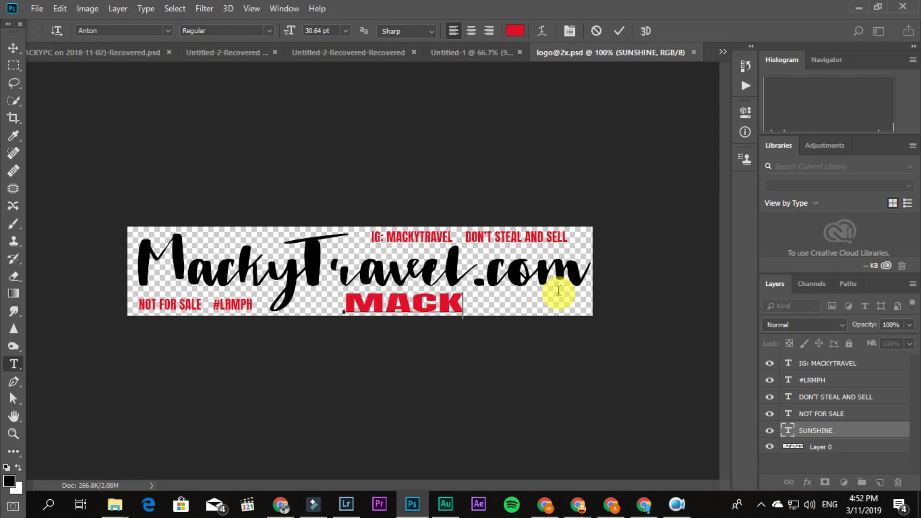
type("YTRAVE")
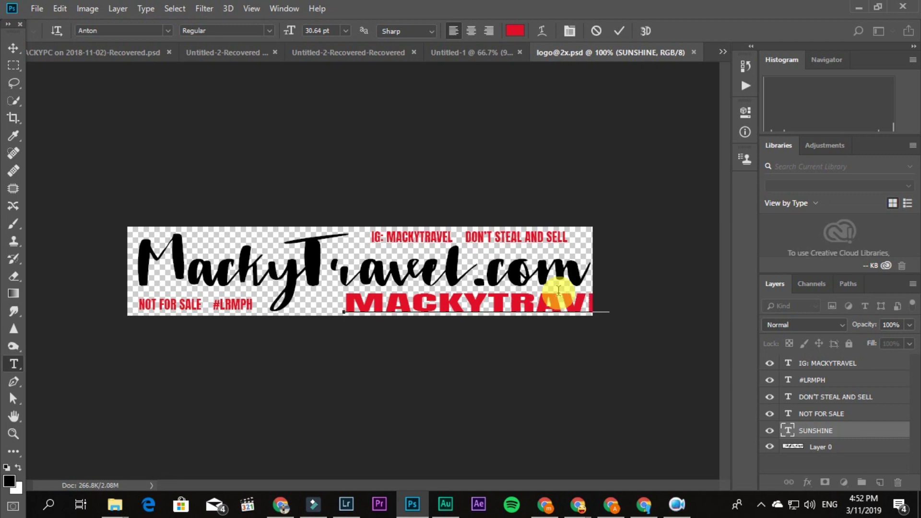
Shift the MACKYTRAVEL text left beneath the script lettering and commit the edit
left_click(13, 48)
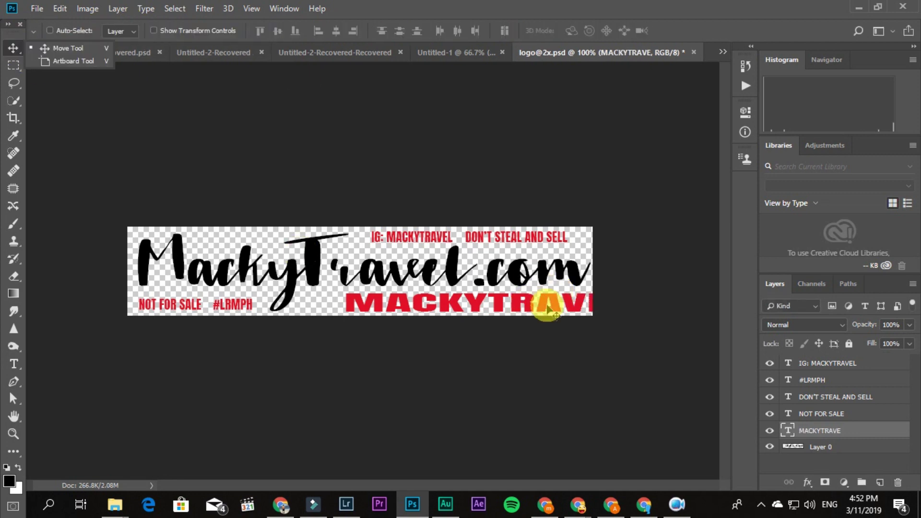
mouse_move(544, 309)
left_mouse_down()
mouse_move(499, 308)
mouse_move(524, 309)
left_mouse_up()
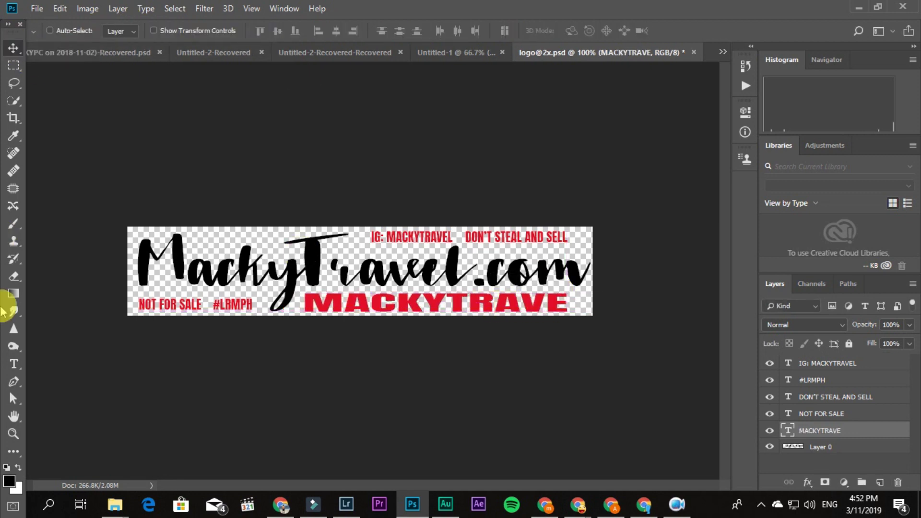
left_click(13, 364)
left_click(565, 306)
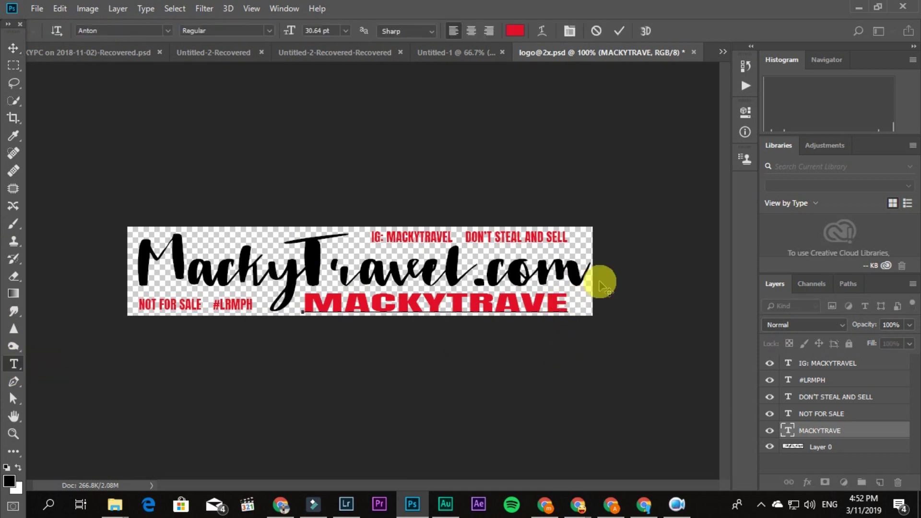
type("L")
left_click(13, 48)
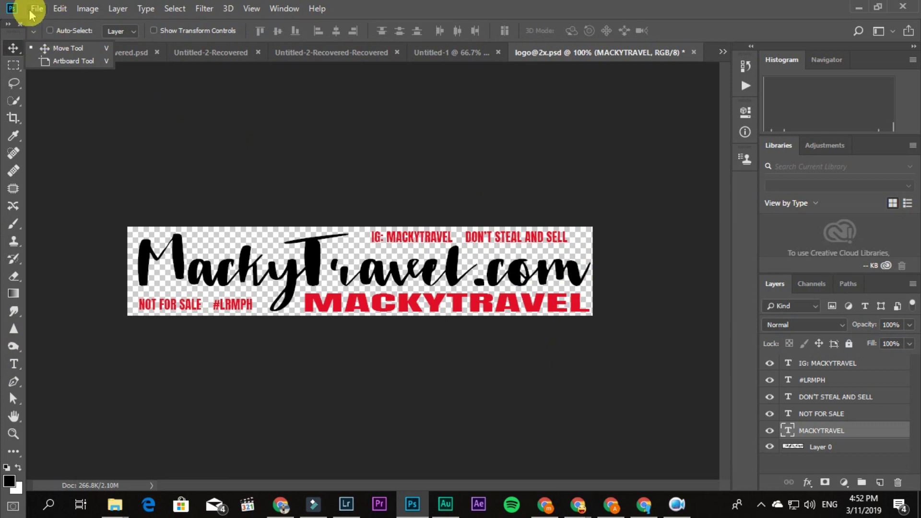
left_click(36, 9)
left_click(86, 159)
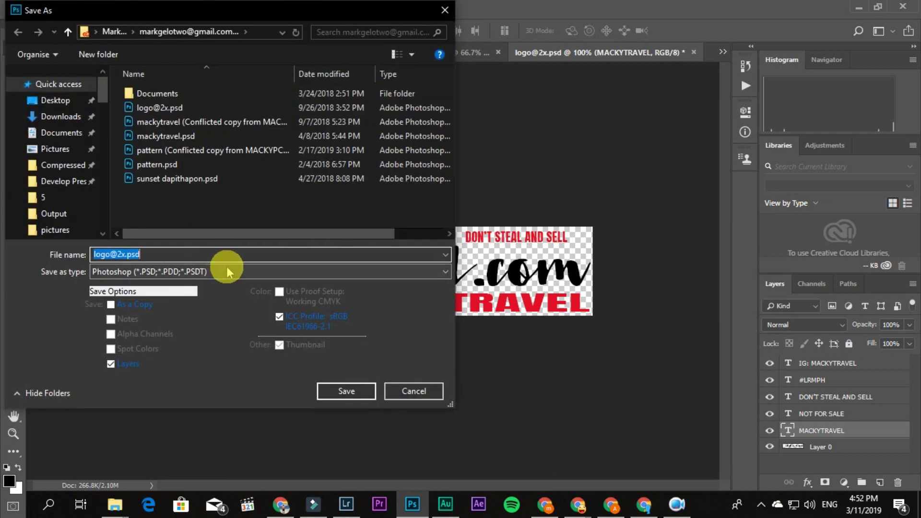
left_click(229, 271)
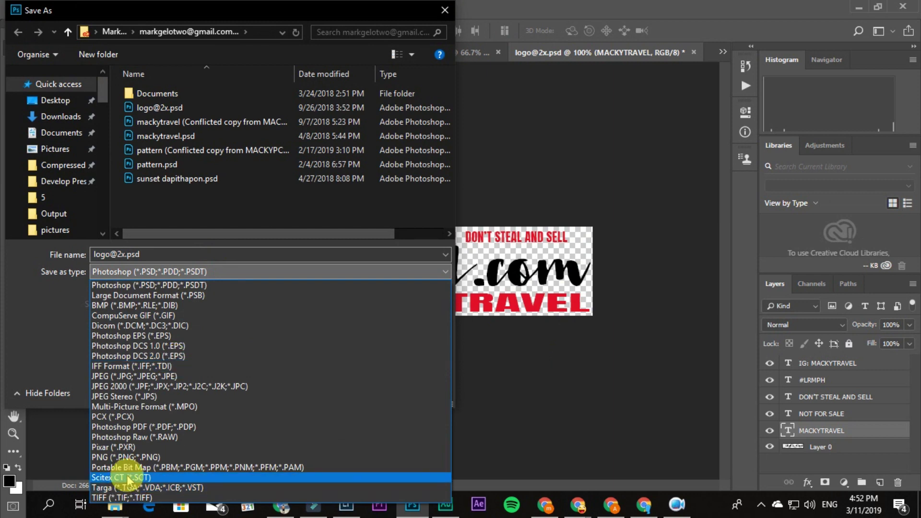
left_click(137, 458)
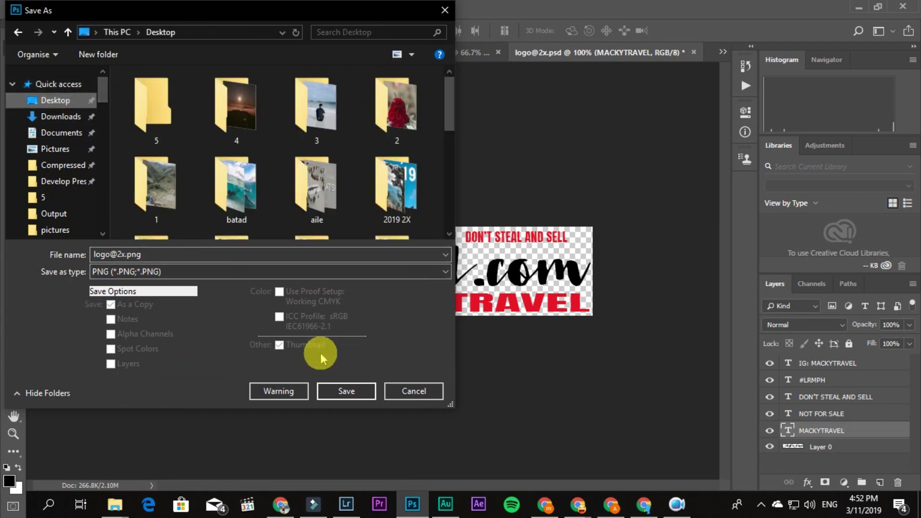
left_click(347, 394)
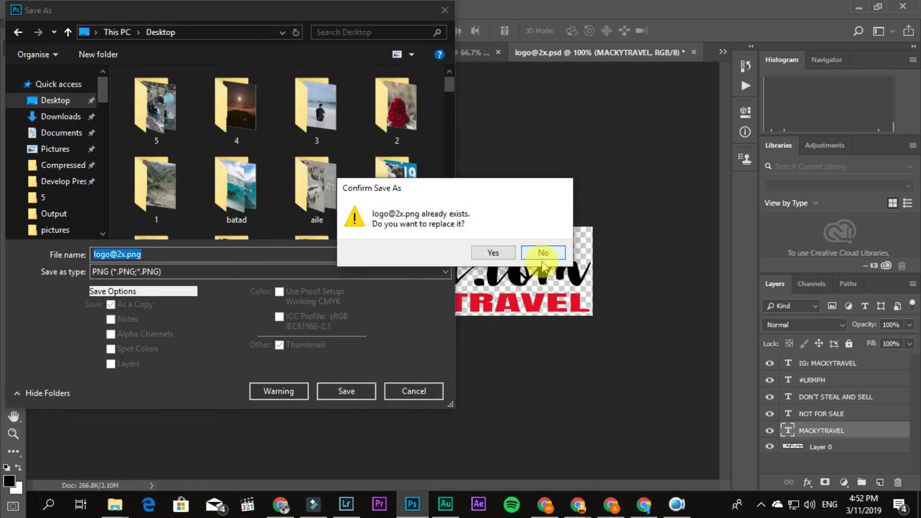
left_click(544, 253)
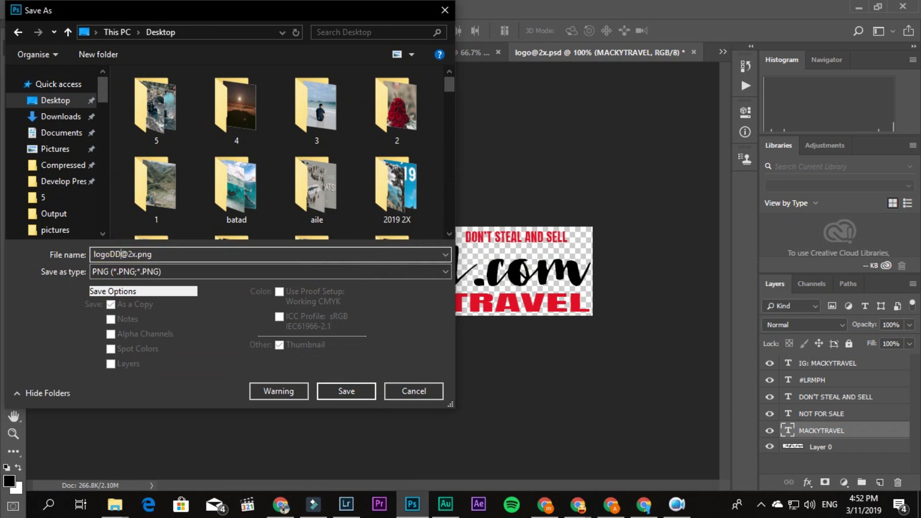
left_click(347, 390)
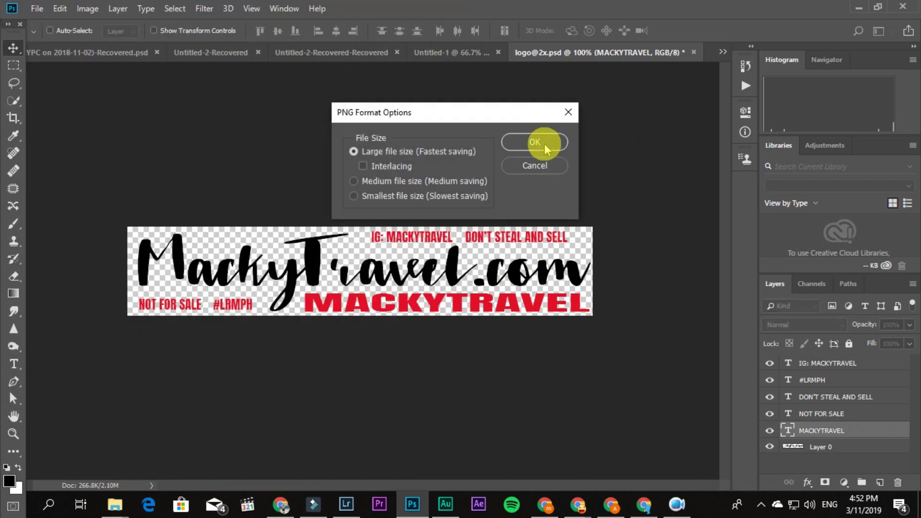
left_click(541, 143)
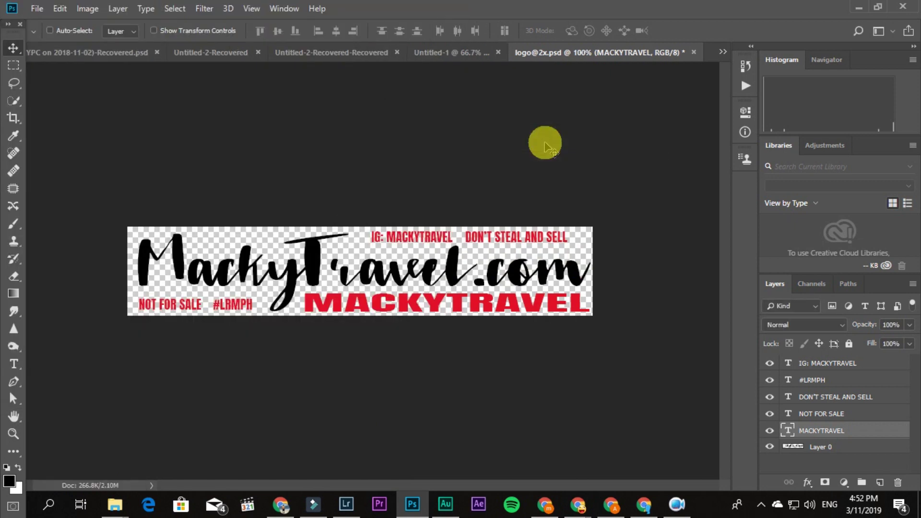
left_click(348, 503)
left_click(10, 22)
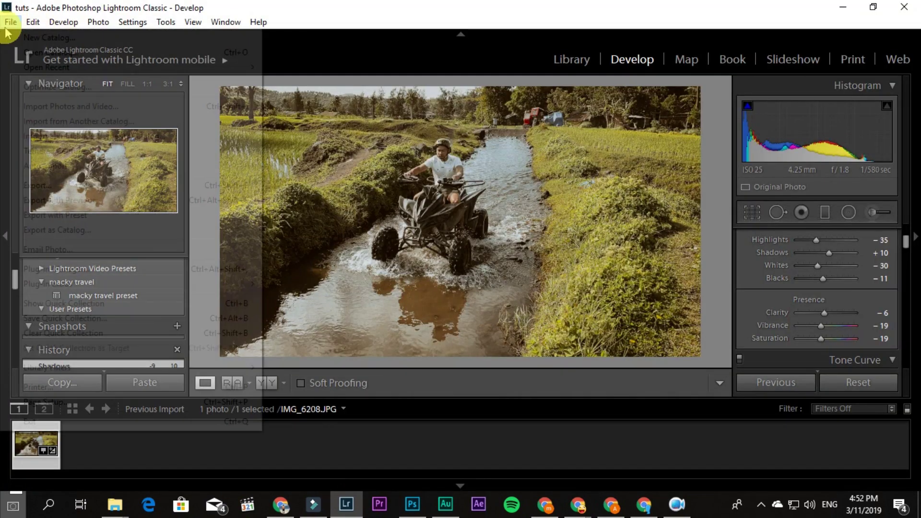
left_click(104, 102)
mouse_move(115, 505)
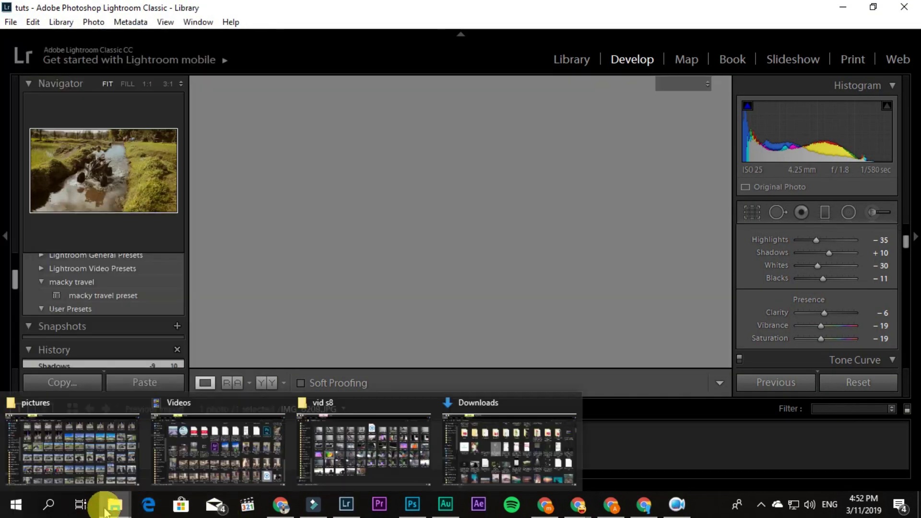
left_click(76, 442)
left_click_drag(915, 226, 916, 284)
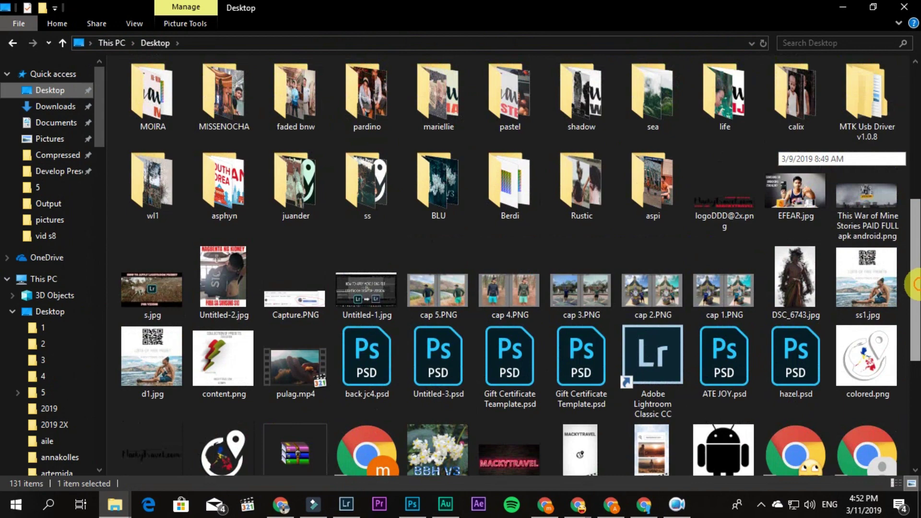
left_click(349, 502)
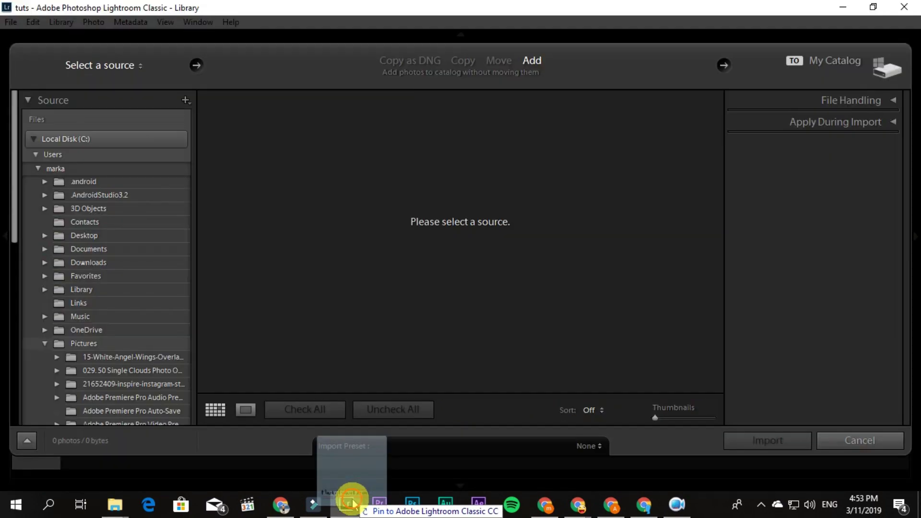
left_click(84, 235)
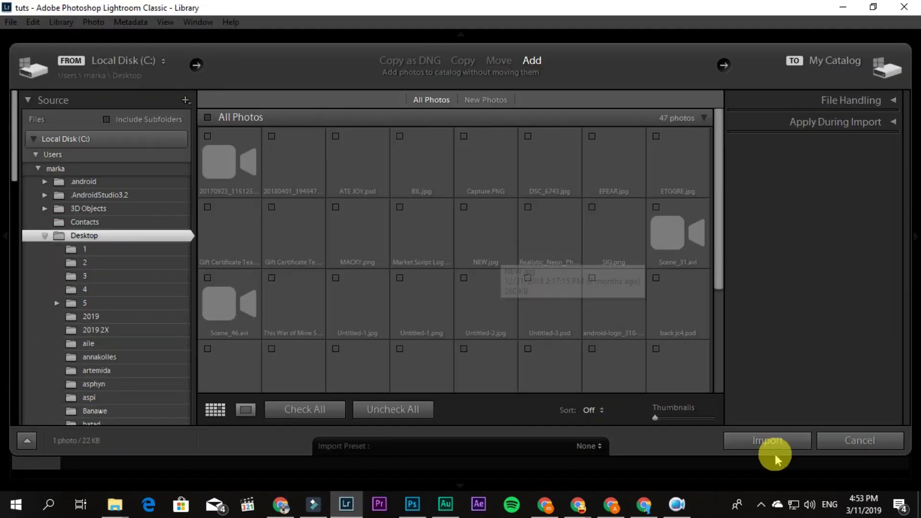
left_click(774, 441)
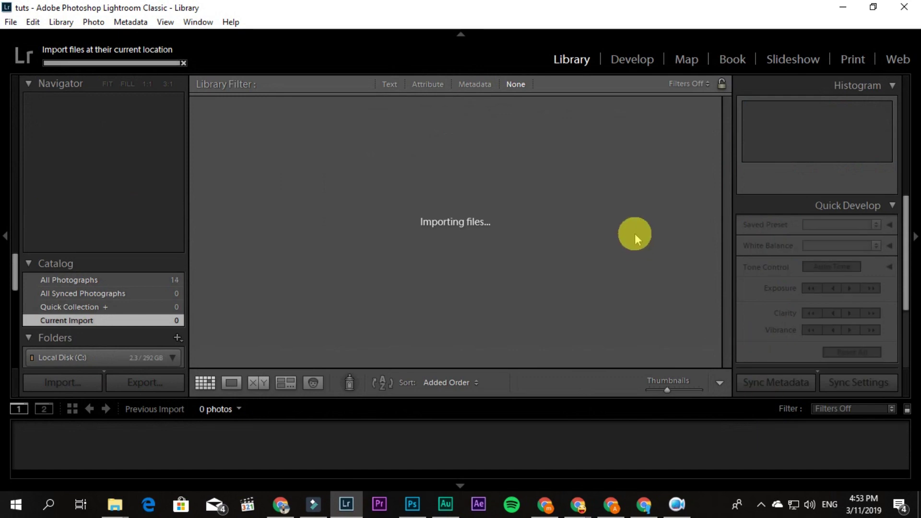
Apply the macky travel preset, then export the logo as DNG with Camera Raw 7.1 compatibility
left_click(640, 68)
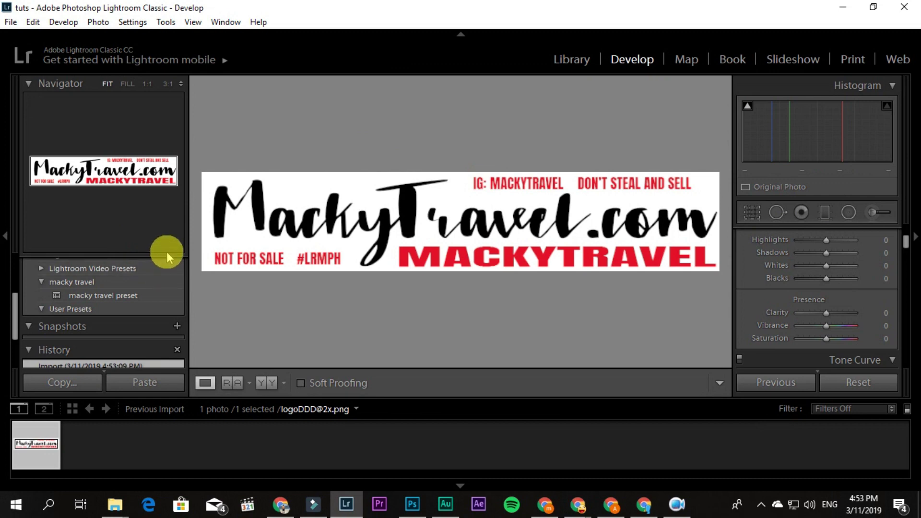
left_click(111, 295)
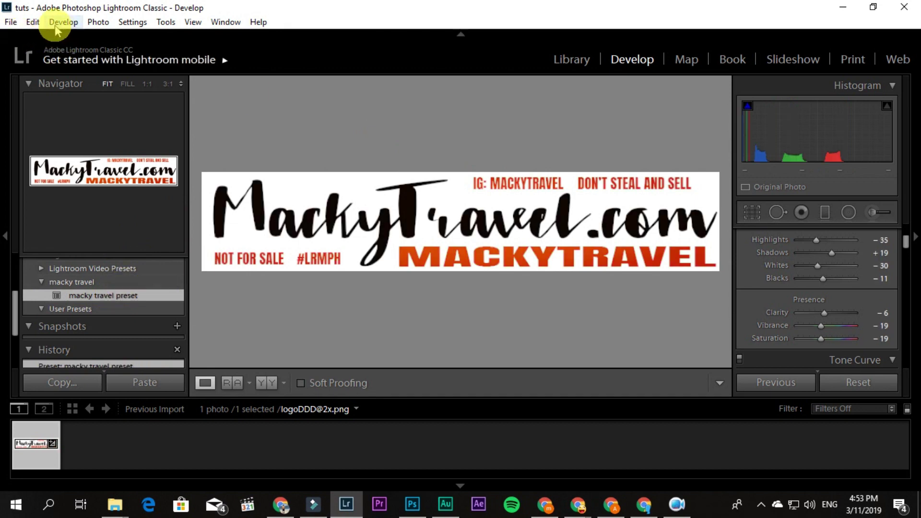
left_click(34, 24)
mouse_move(11, 21)
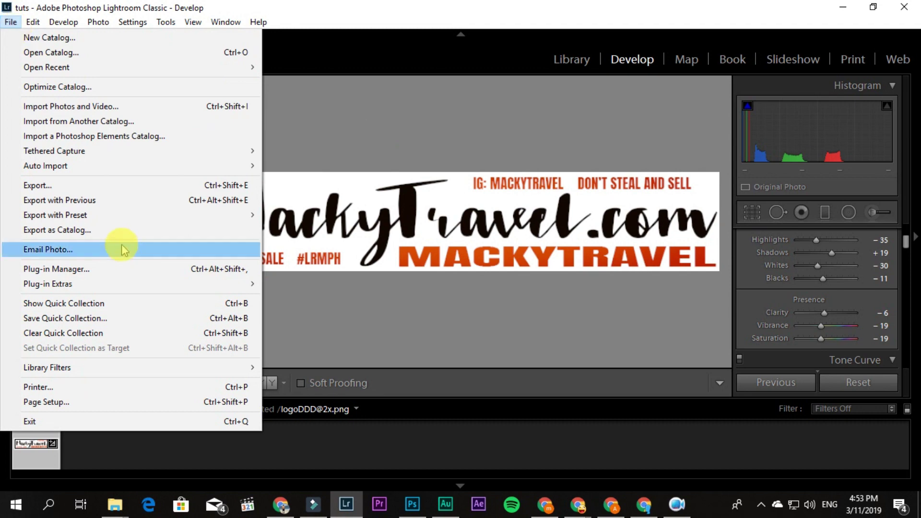
left_click(44, 185)
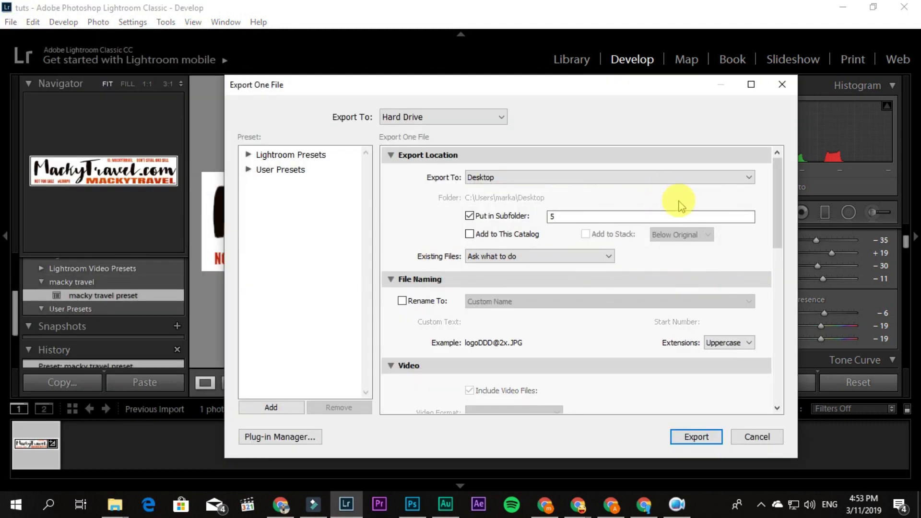
left_click_drag(778, 226, 778, 299)
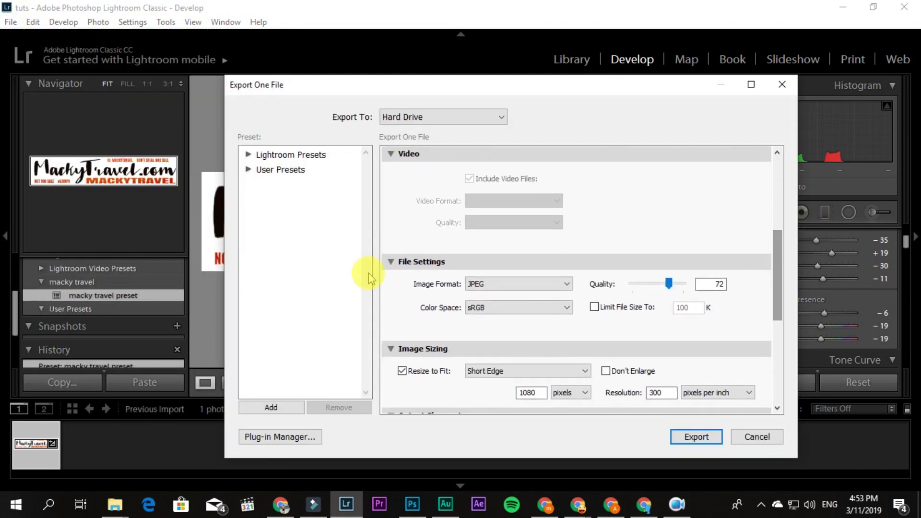
left_click(517, 286)
left_click(516, 345)
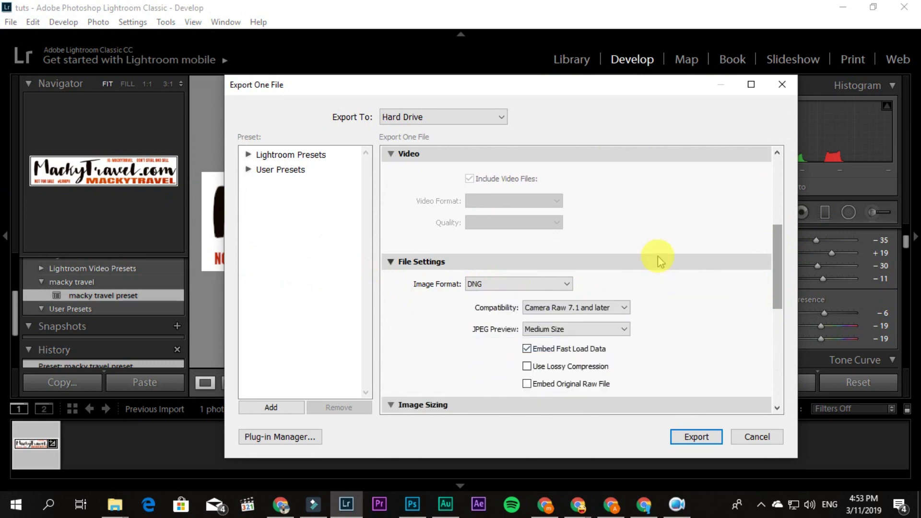
left_click(602, 308)
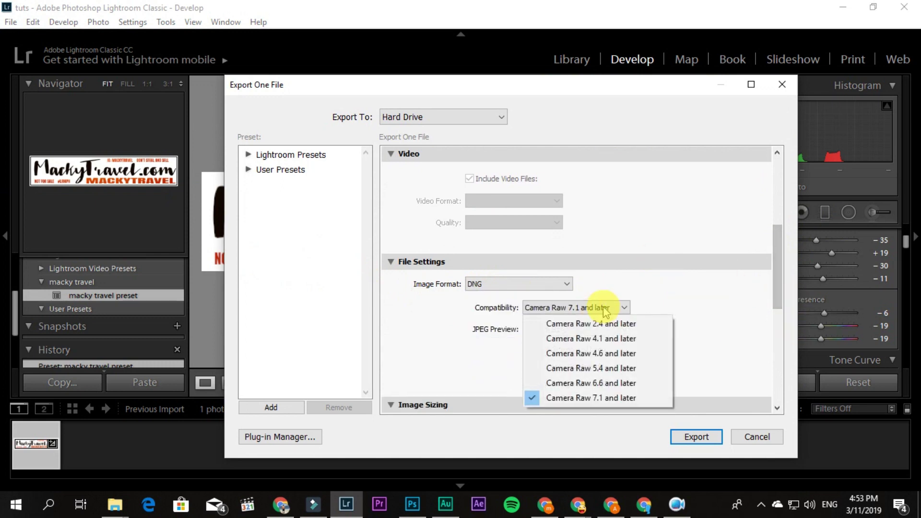
left_click(722, 301)
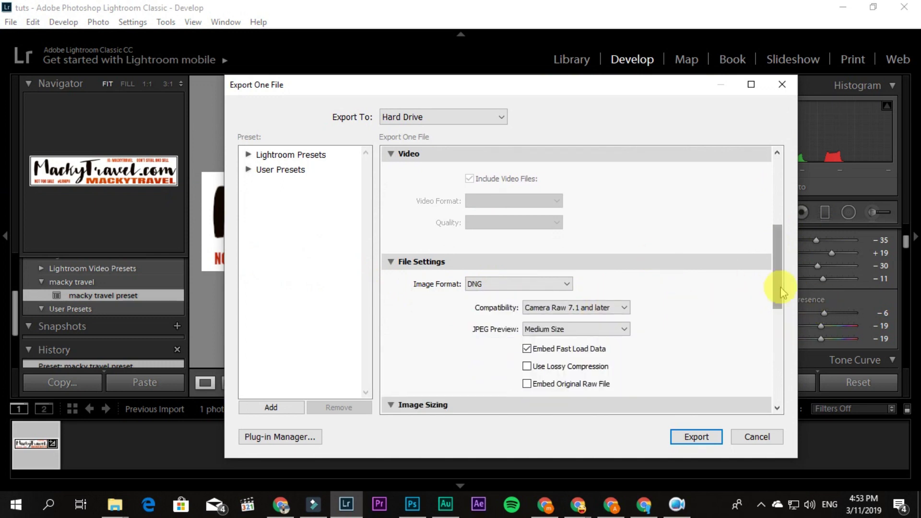
left_click_drag(782, 291, 792, 385)
left_click(697, 436)
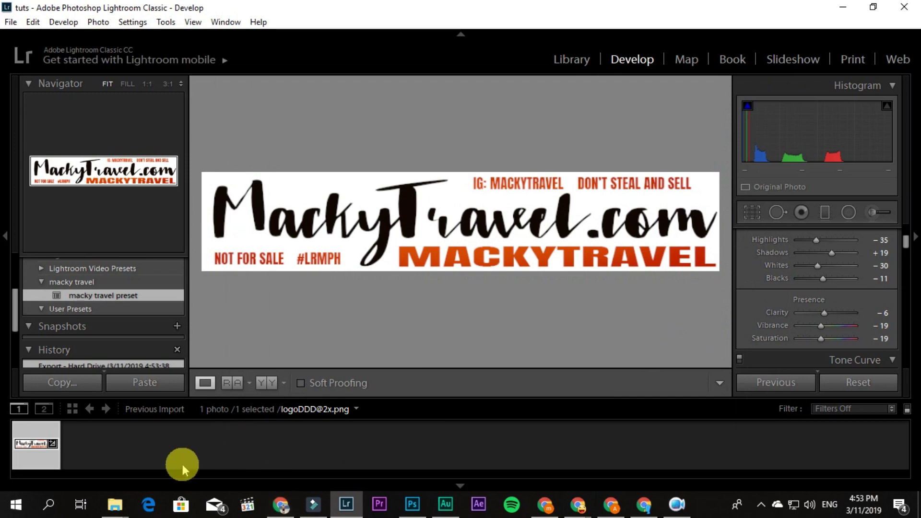
left_click(117, 506)
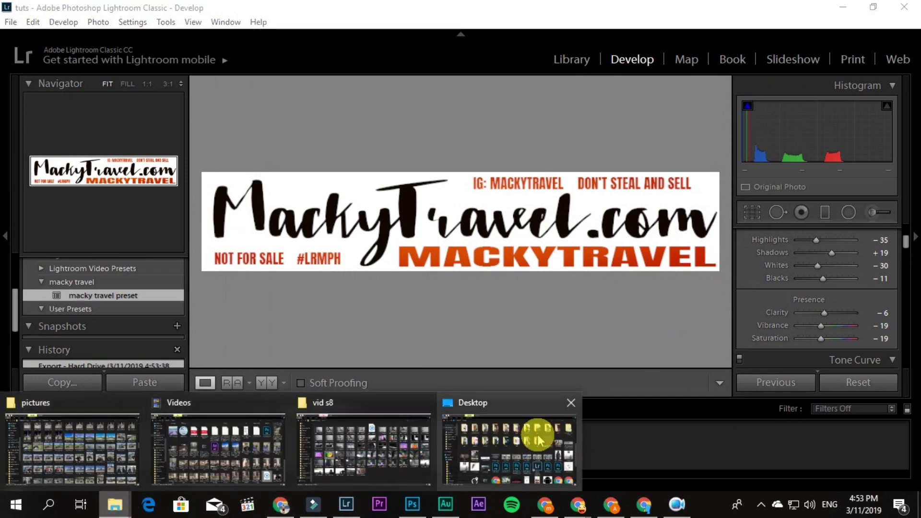
left_click(535, 432)
left_click(59, 186)
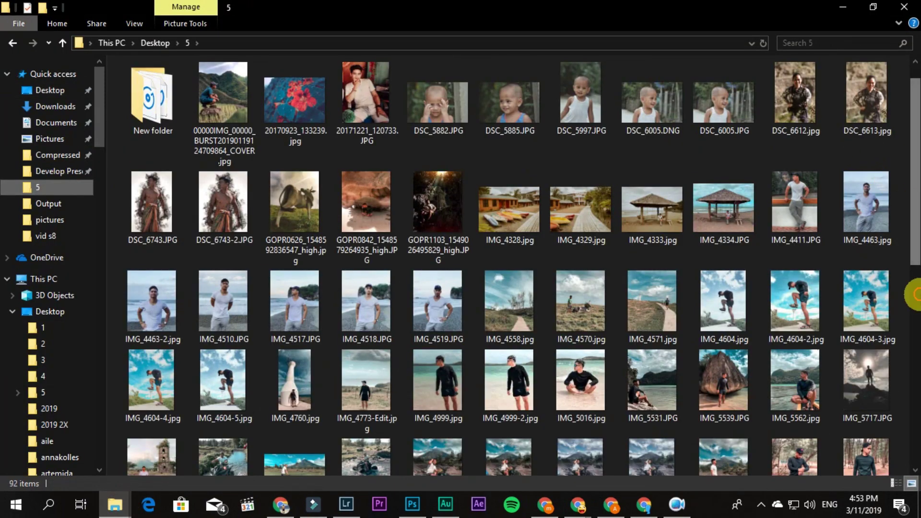
left_click(912, 292)
left_click(587, 361)
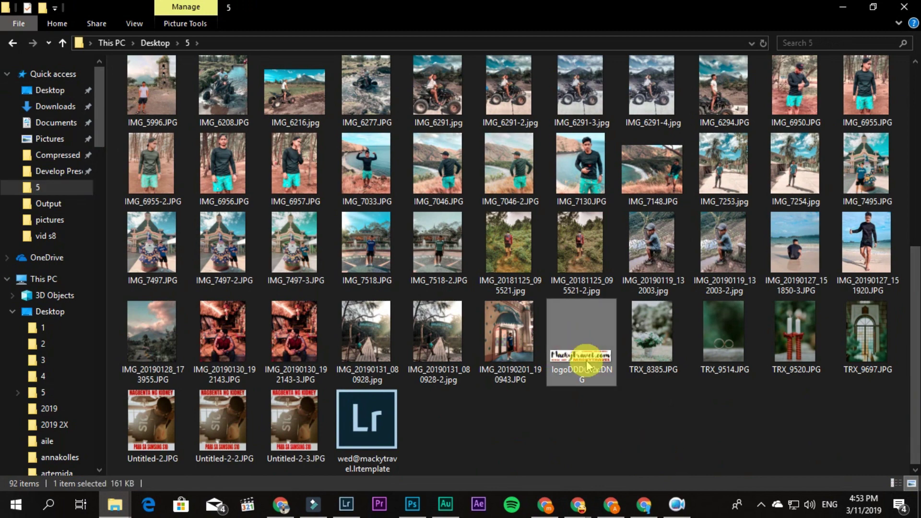
right_click(577, 369)
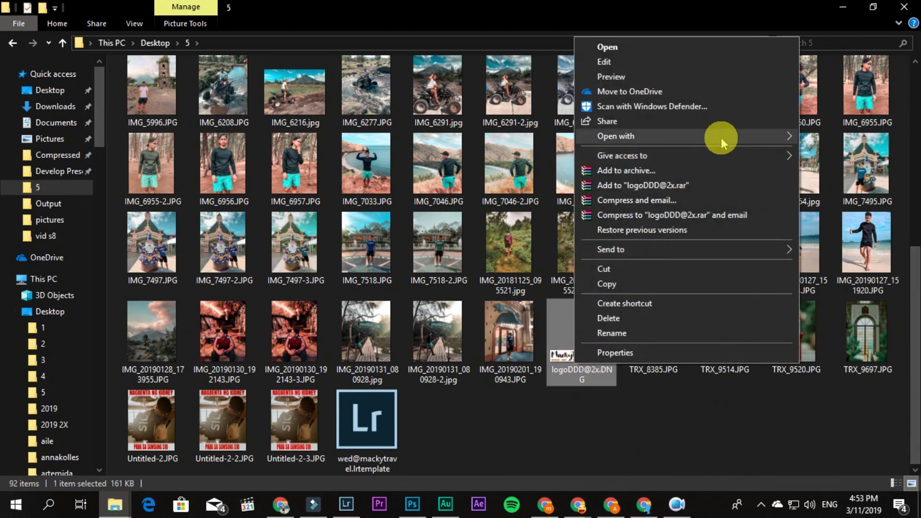
mouse_move(616, 136)
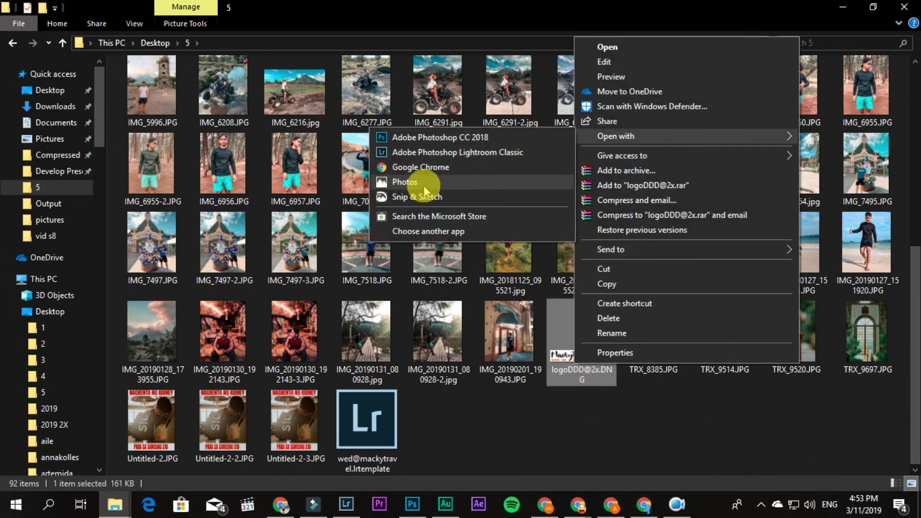
left_click(423, 184)
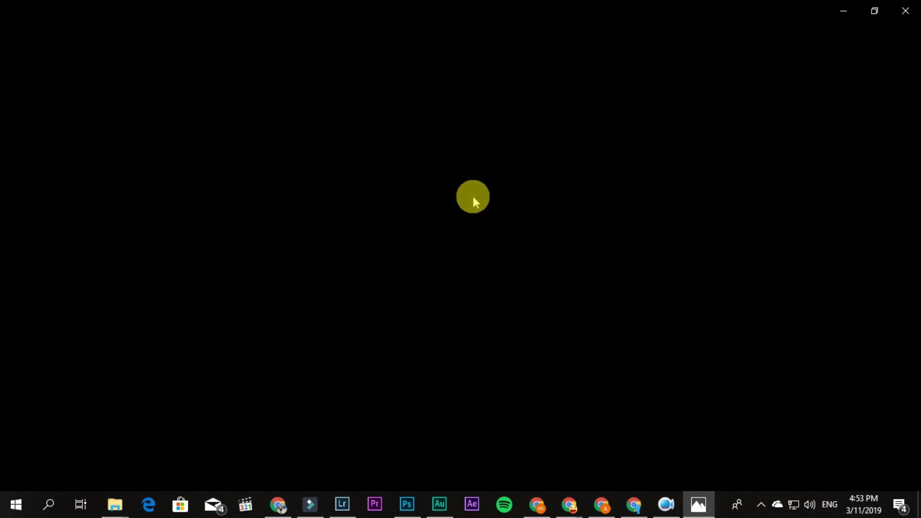